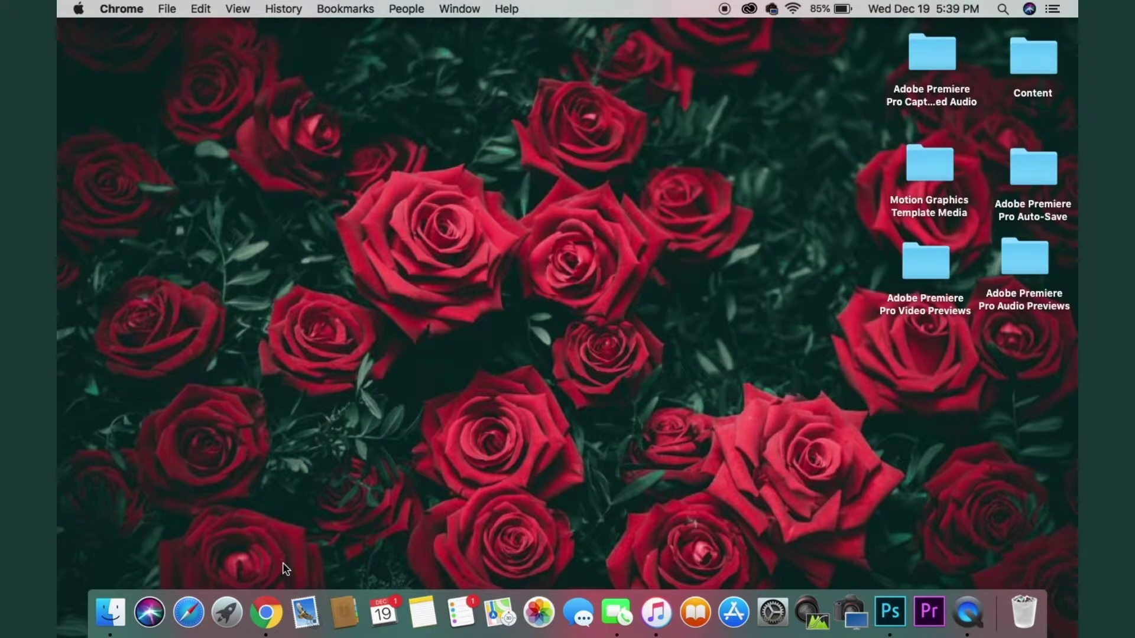
click(267, 612)
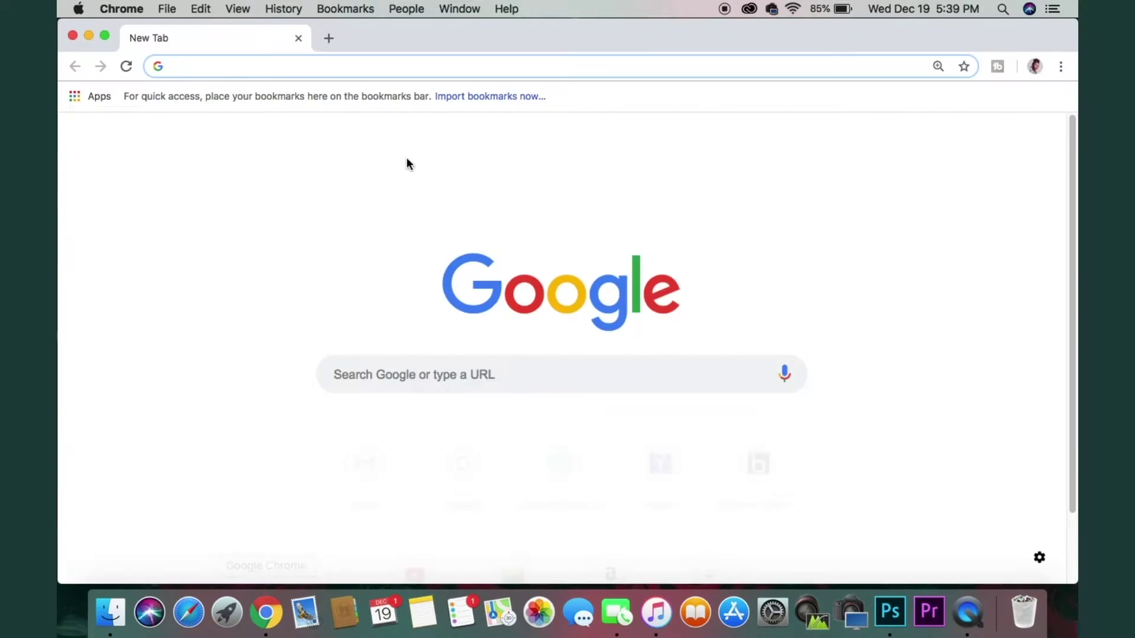
text(www.usa.c)
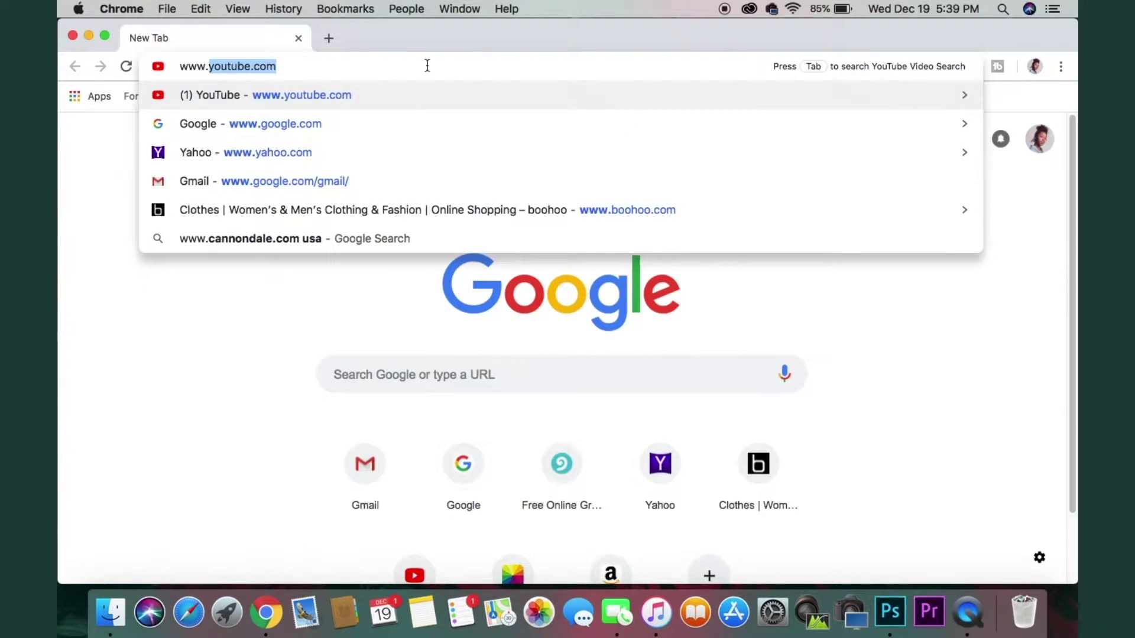
text(anon.com)
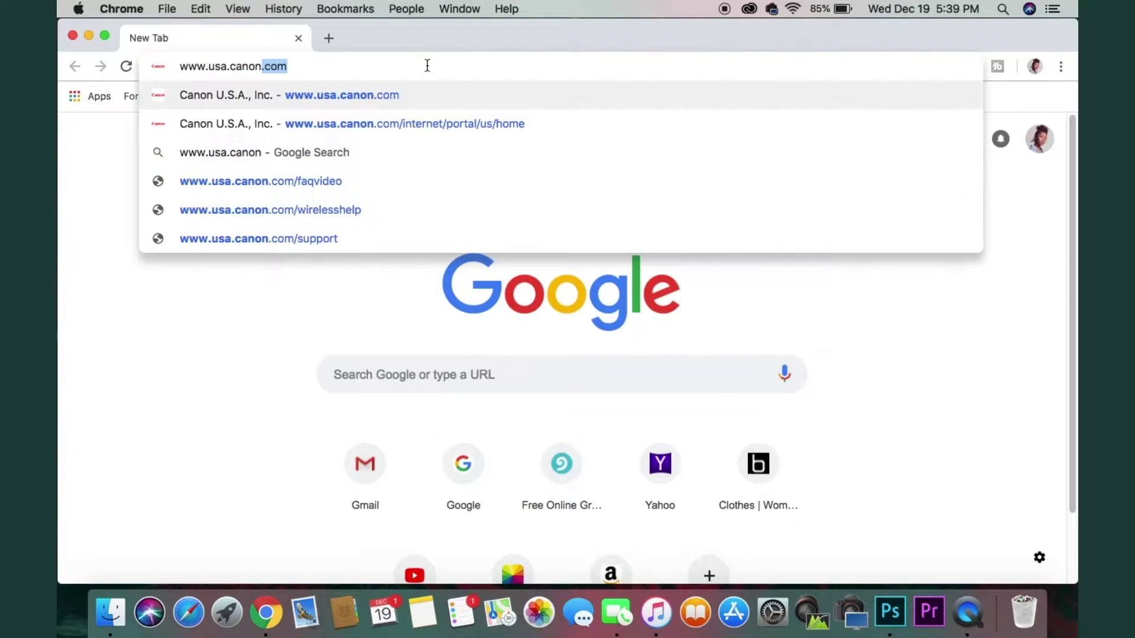
key(Return)
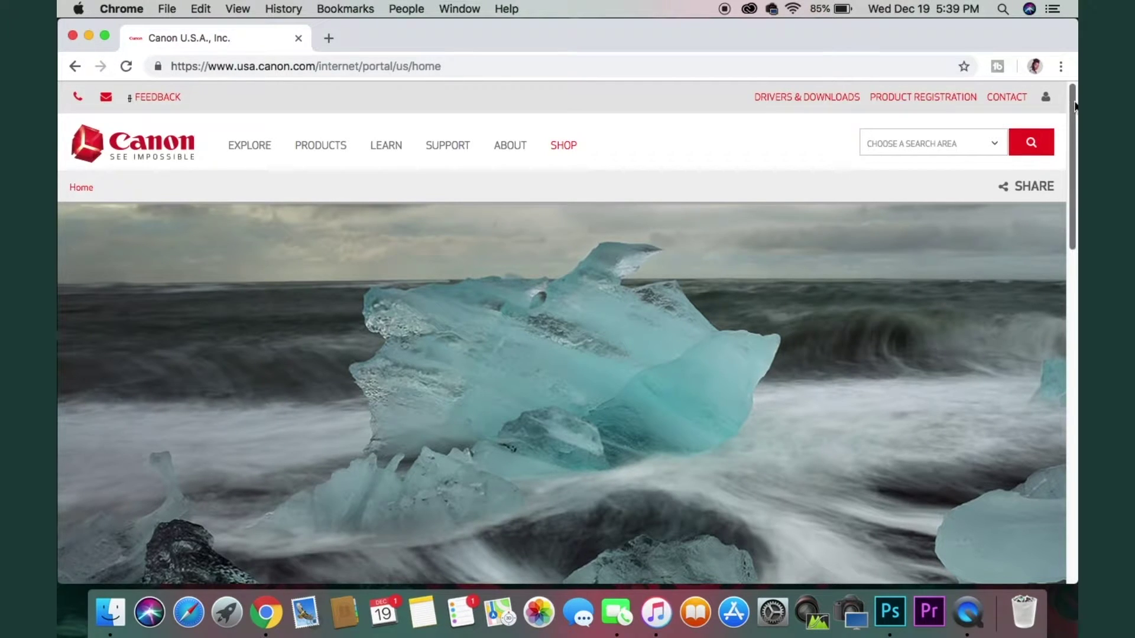
scroll(1074, 105, down, 10)
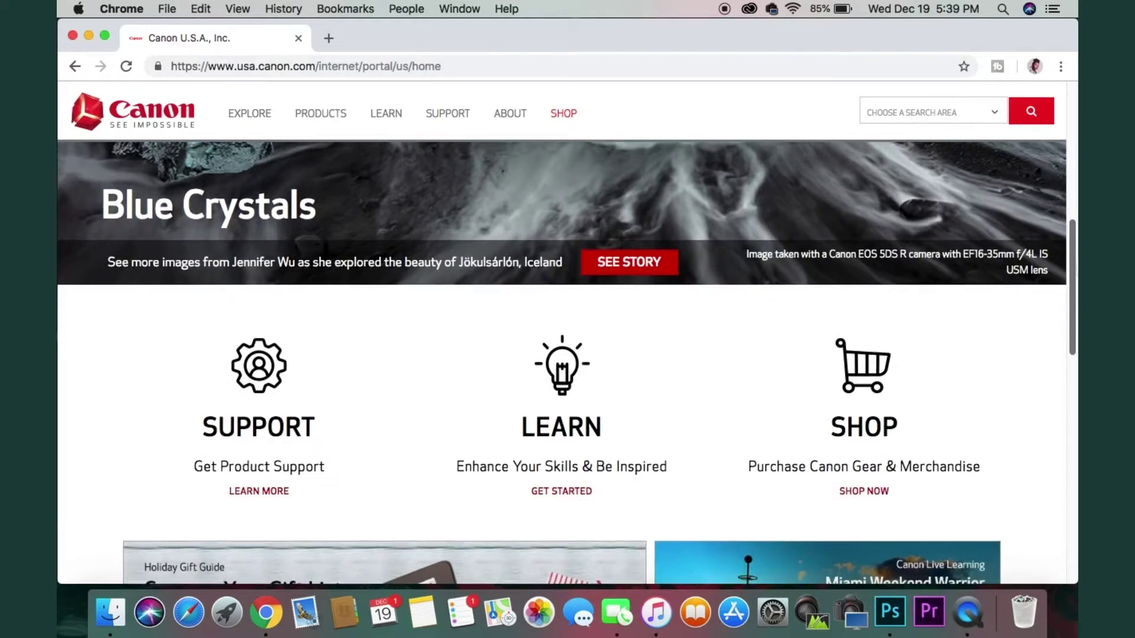
scroll(600, 363, down, 15)
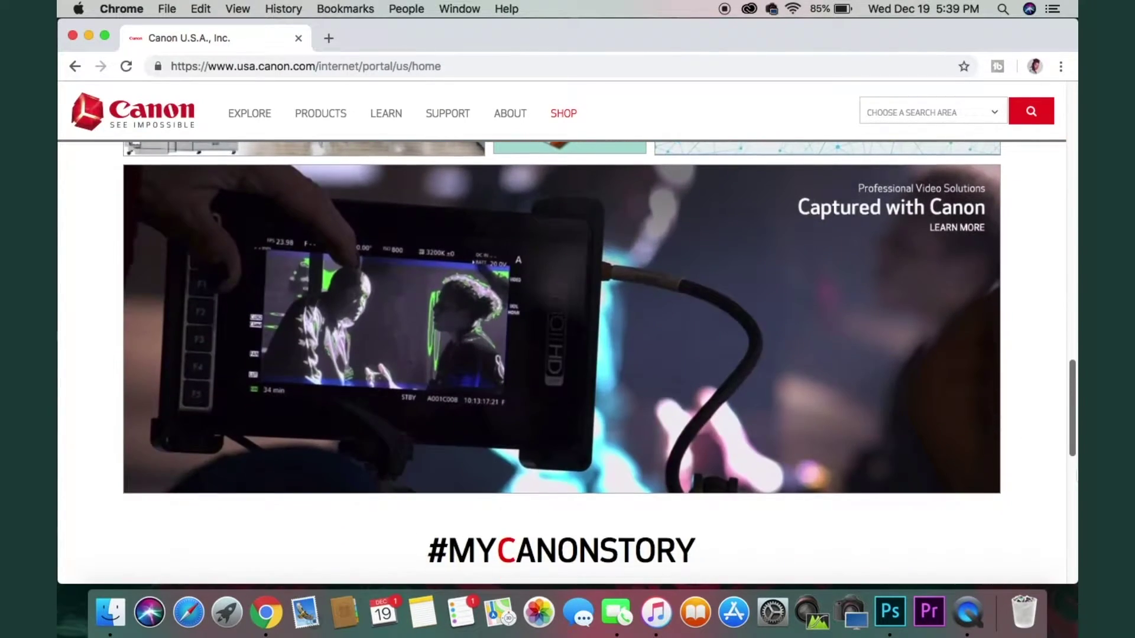
scroll(650, 398, down, 8)
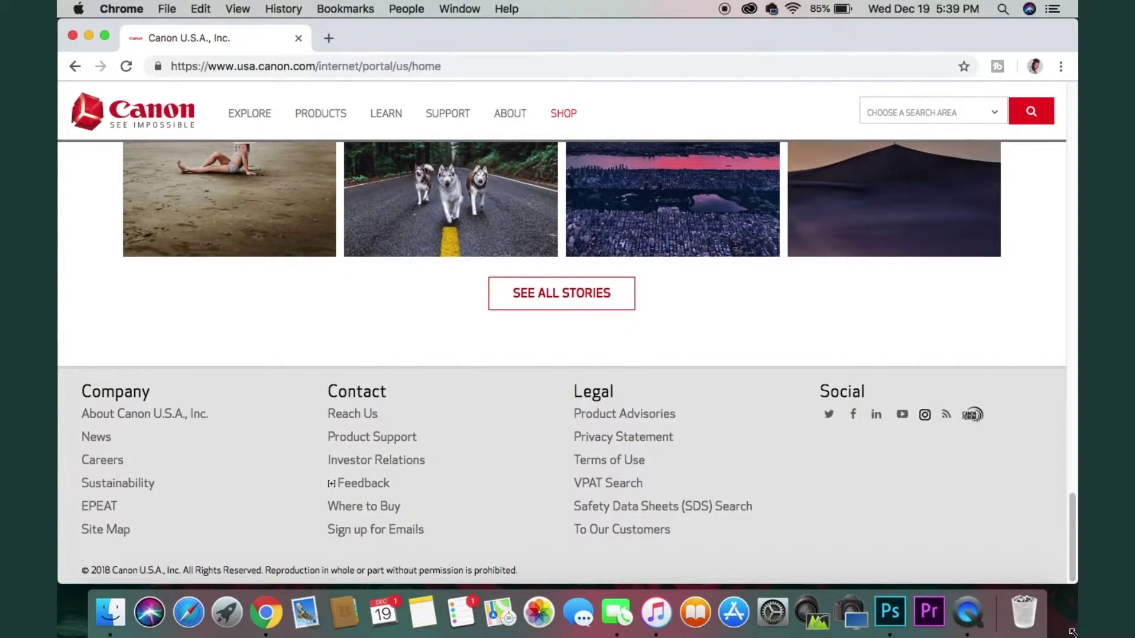
Step: Go to Product Support from the footer and scroll to the Self Help section
click(390, 441)
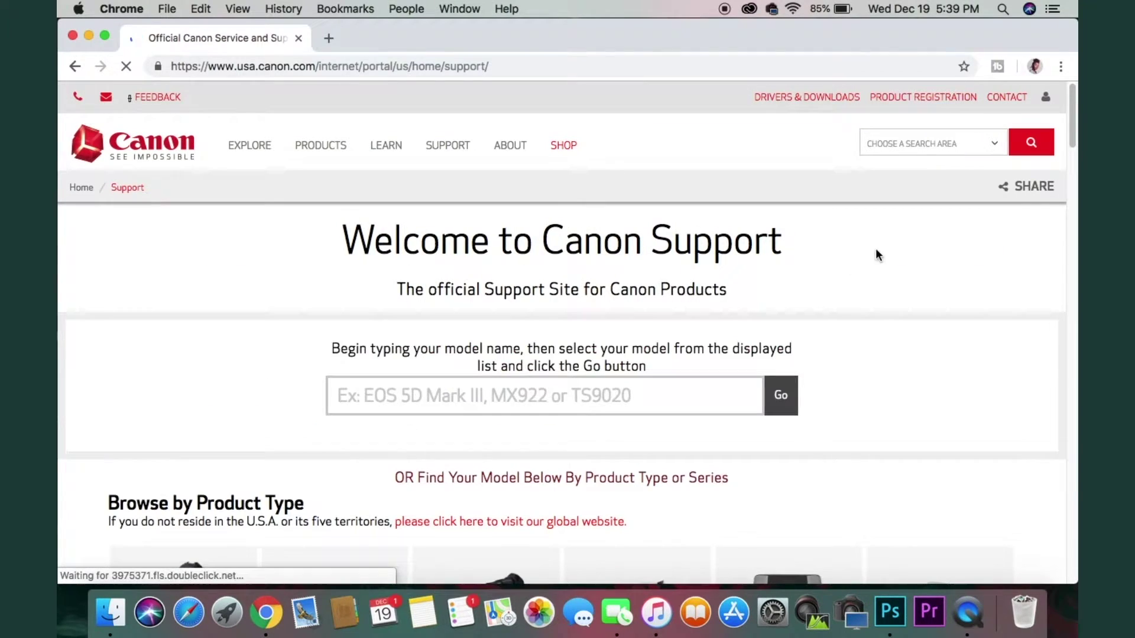
scroll(1074, 100, down, 15)
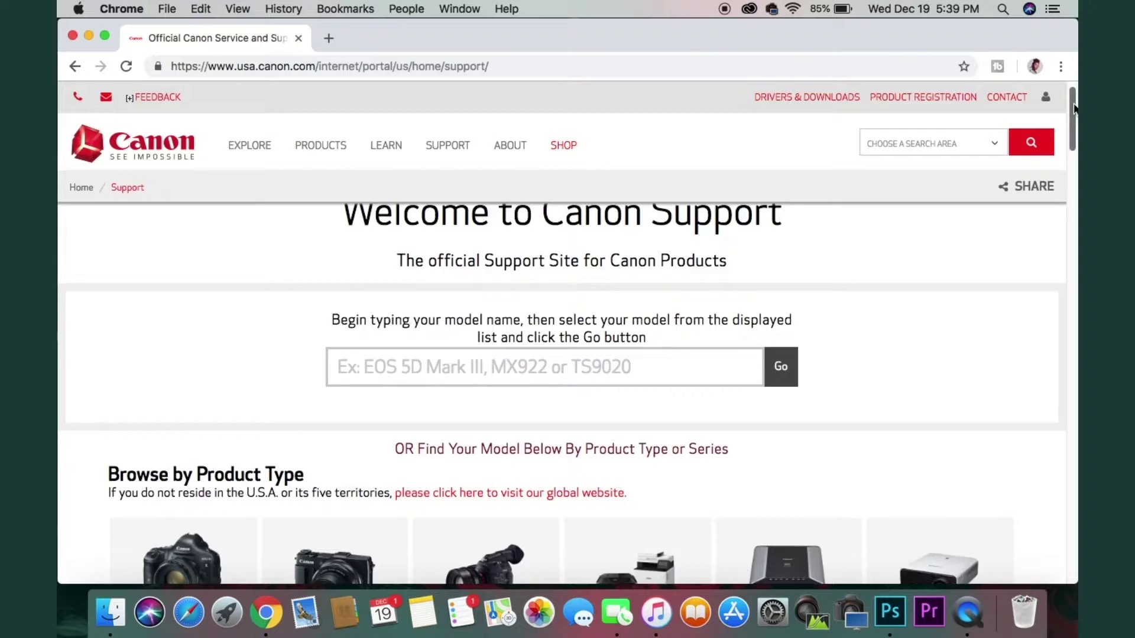
scroll(567, 334, down, 10)
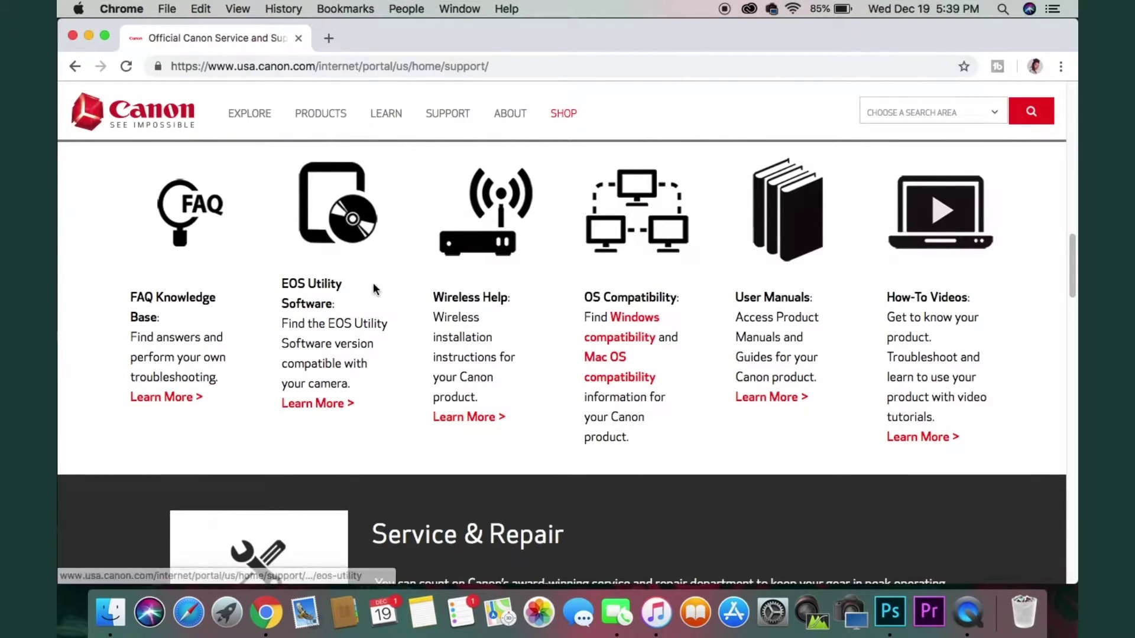
Step: Open the EOS Utility Learn More page and scroll to the EOS Rebel model list
click(335, 407)
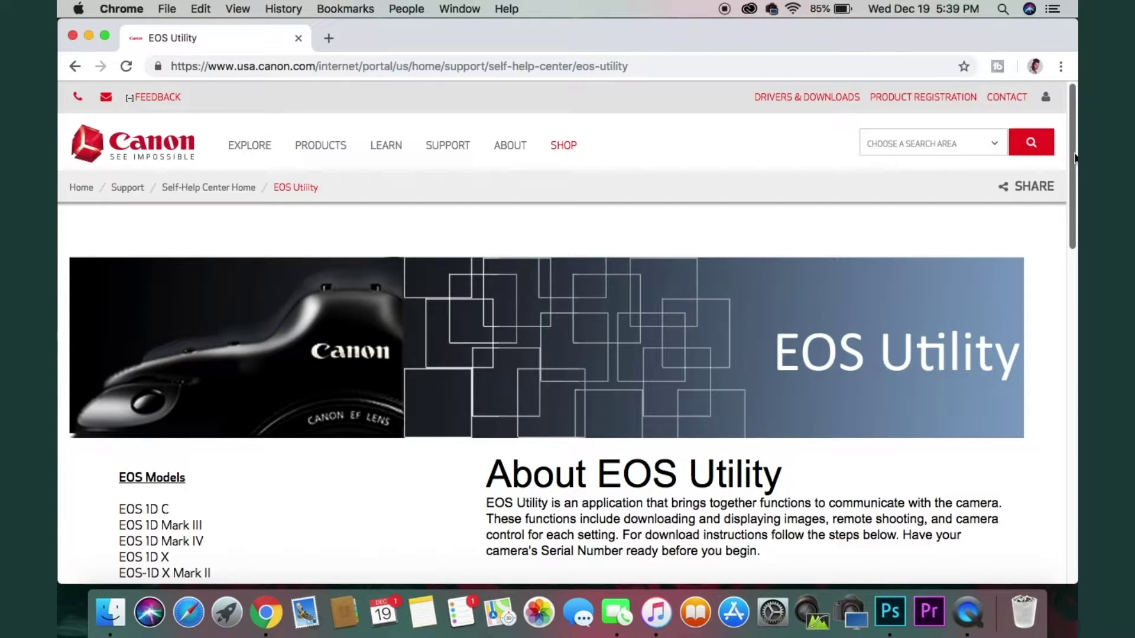
scroll(335, 407, down, 1)
scroll(567, 348, down, 5)
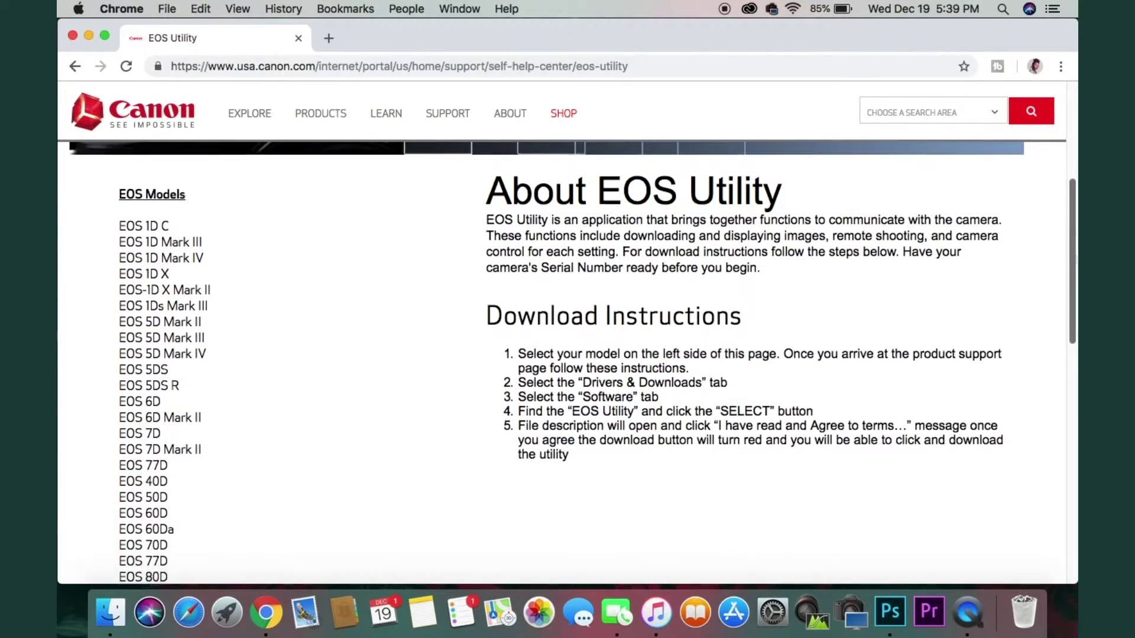
scroll(567, 348, down, 5)
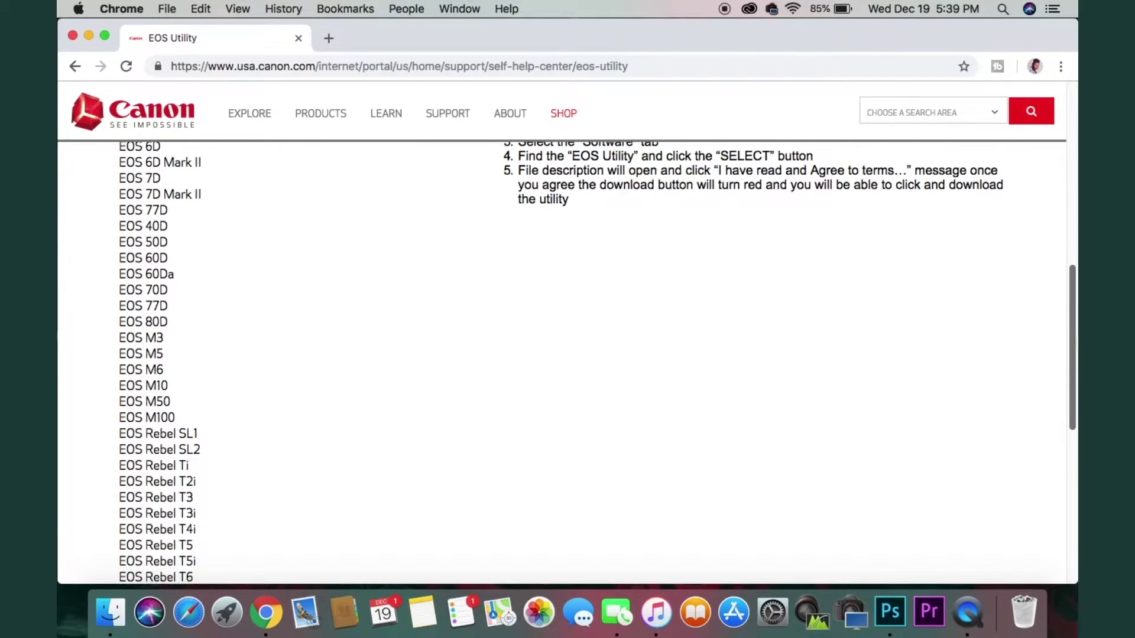
scroll(568, 349, down, 2)
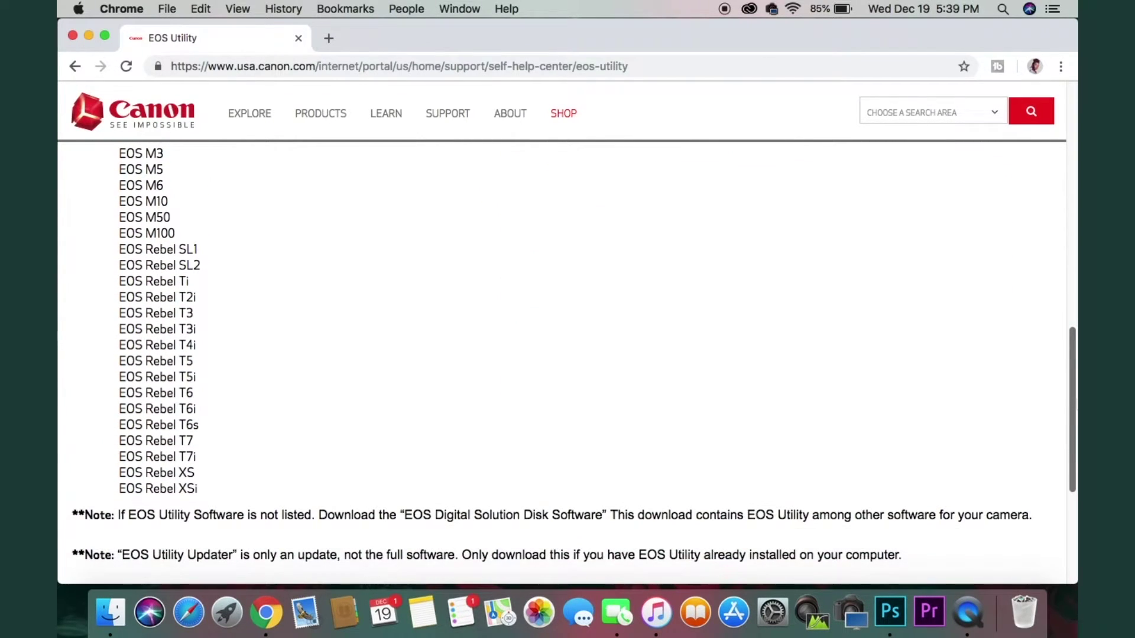
drag(1077, 392, 1074, 253)
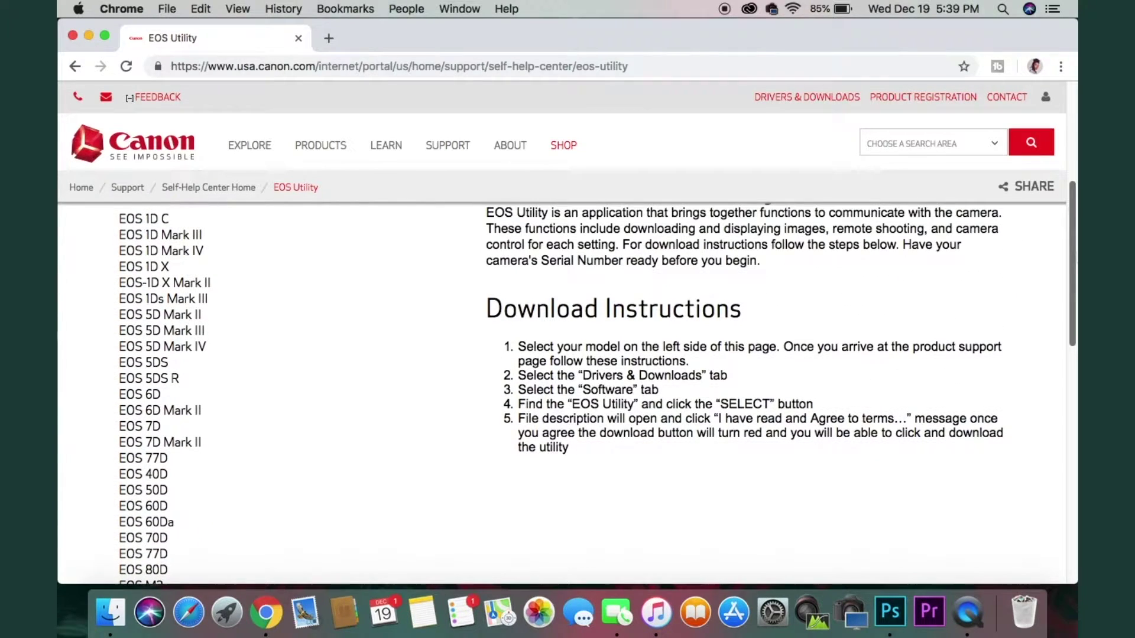
scroll(567, 349, down, 3)
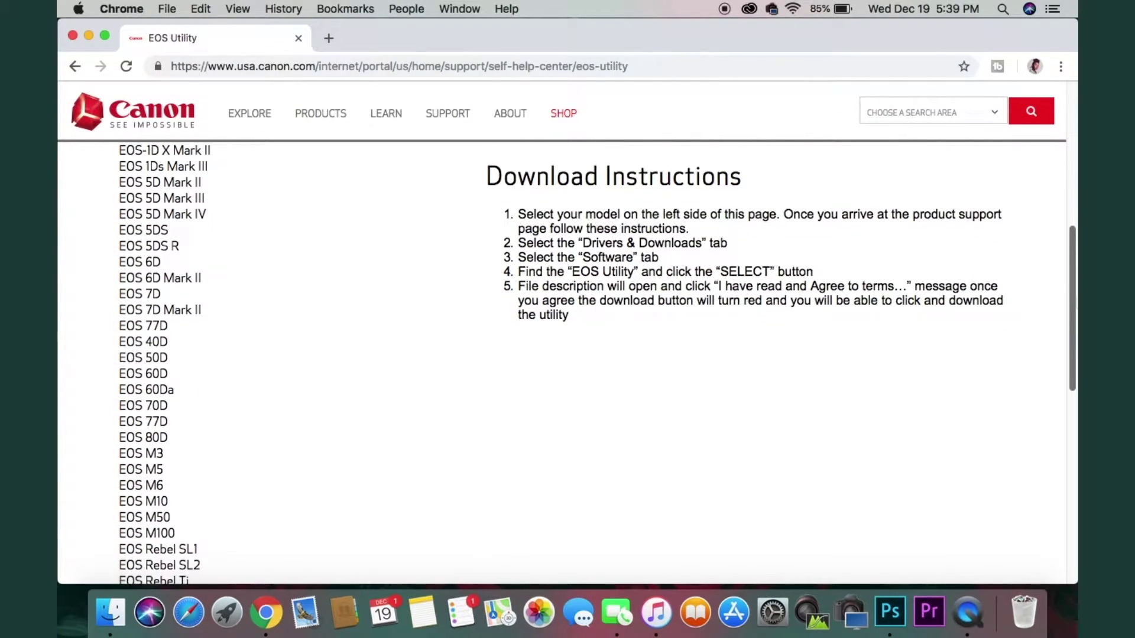
scroll(567, 349, down, 4)
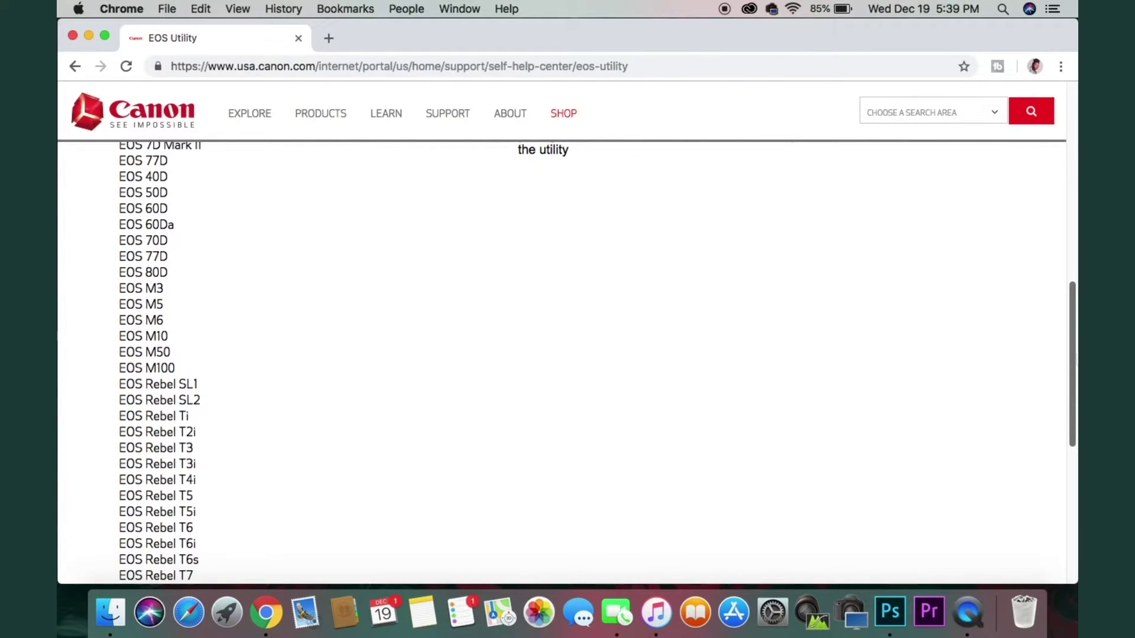
scroll(567, 361, down, 1)
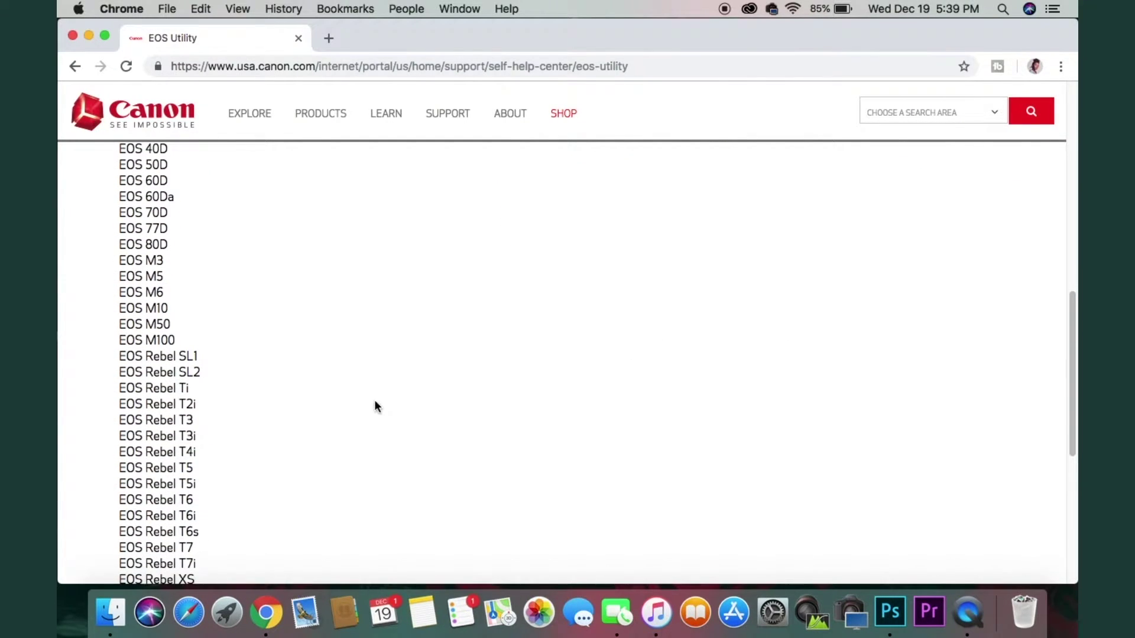
Step: Open the EOS Rebel T4i support page and scroll to its Drivers & Downloads section
click(170, 459)
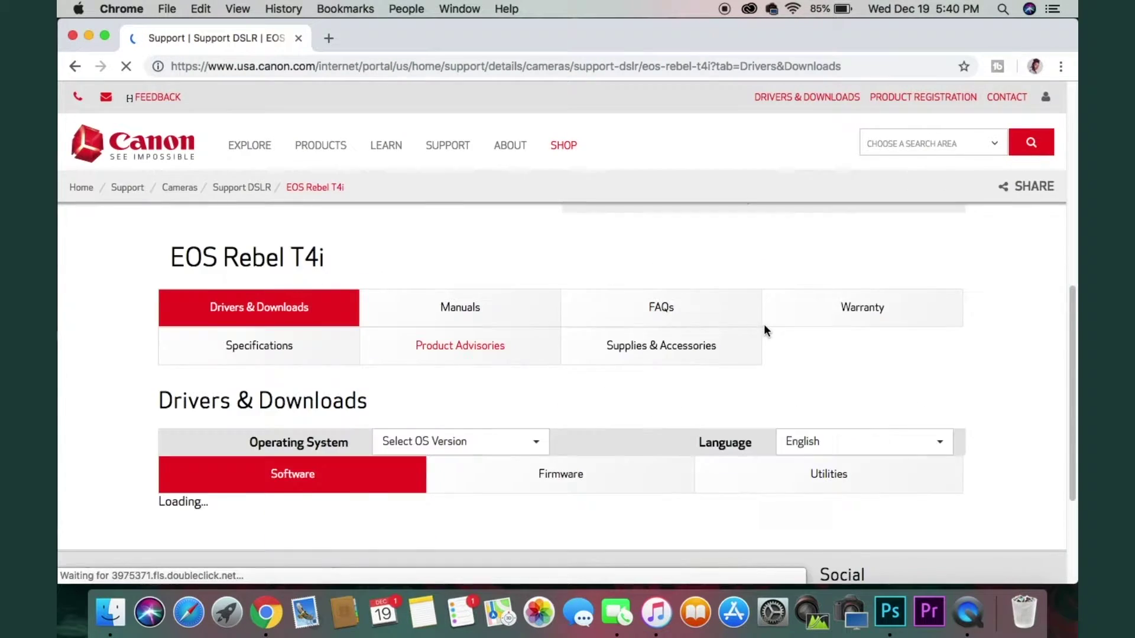
scroll(1073, 254, up, 5)
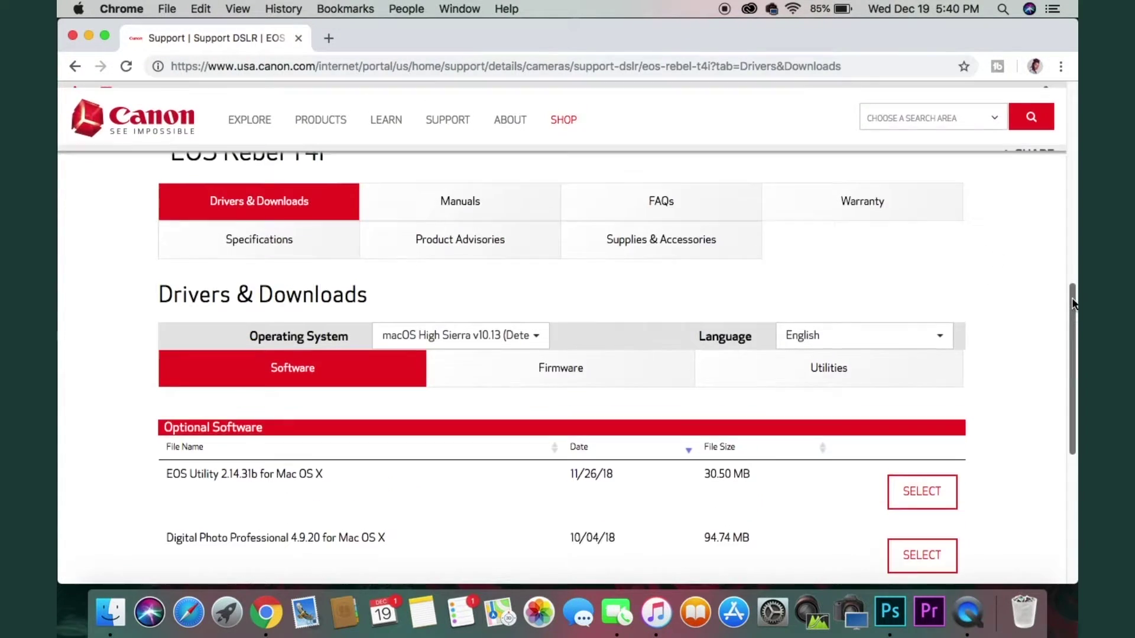
scroll(1072, 229, up, 5)
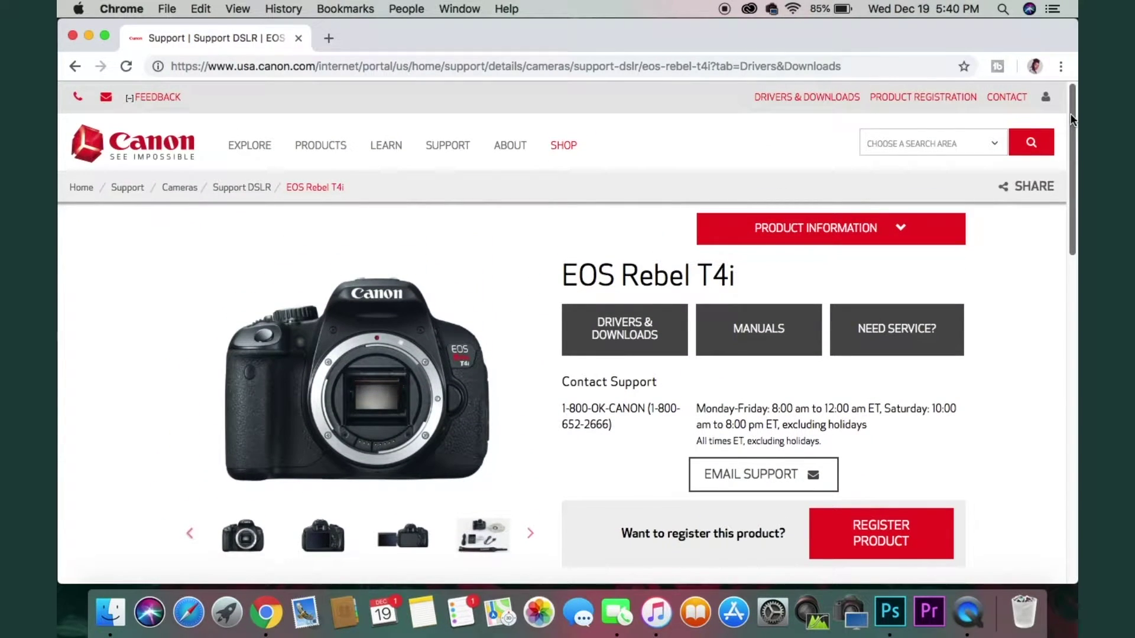
scroll(1072, 134, down, 2)
scroll(1071, 133, down, 15)
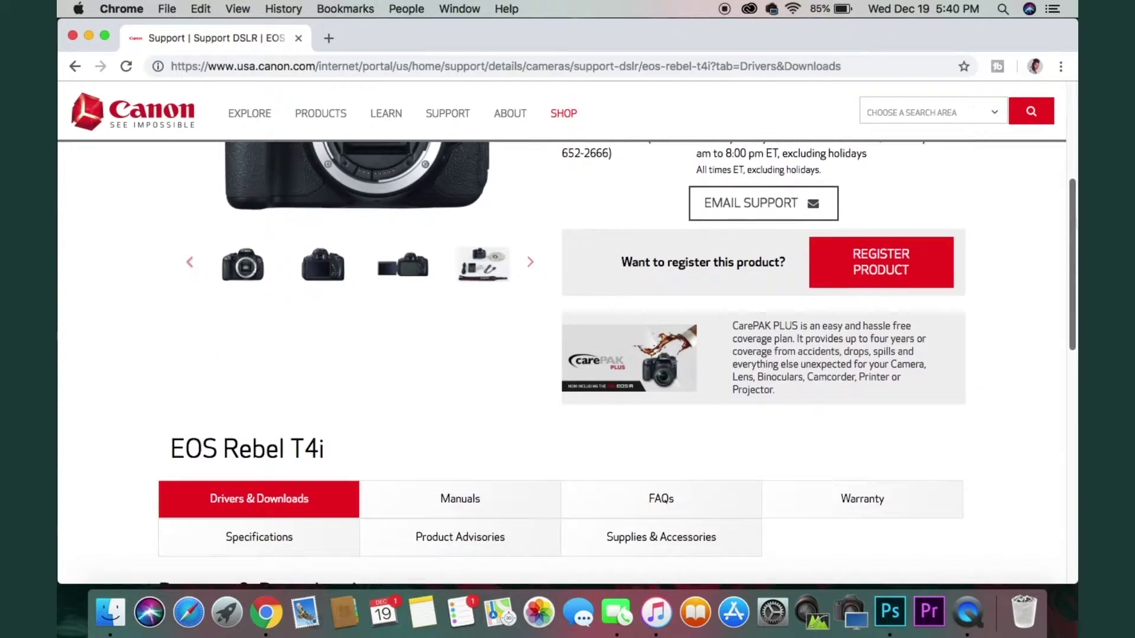
scroll(1074, 402, down, 5)
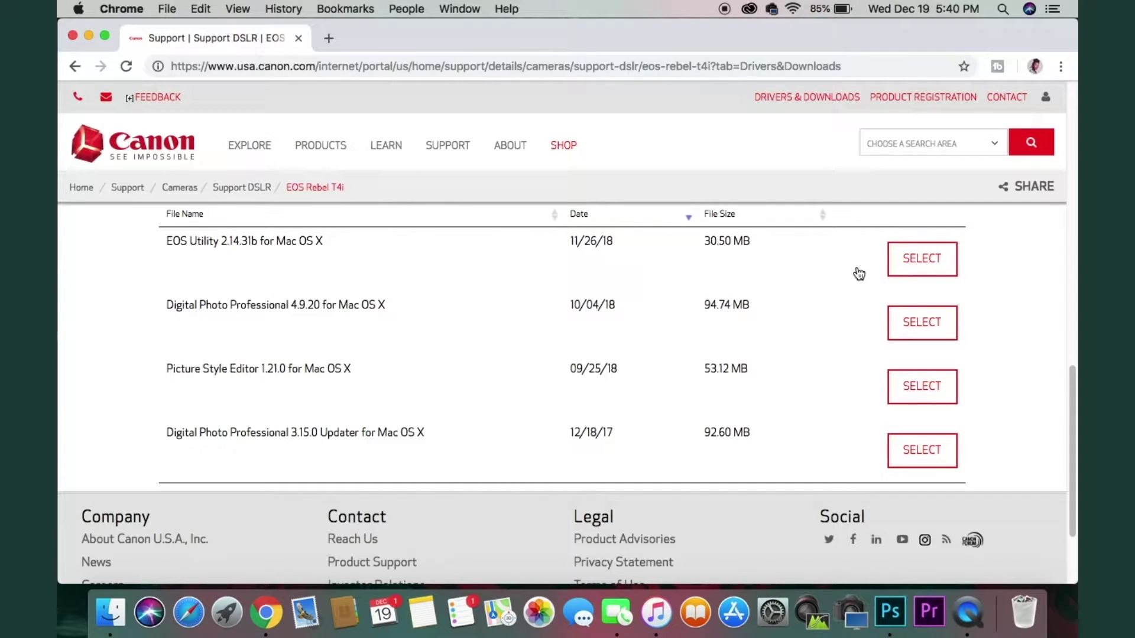
drag(1074, 395, 1074, 351)
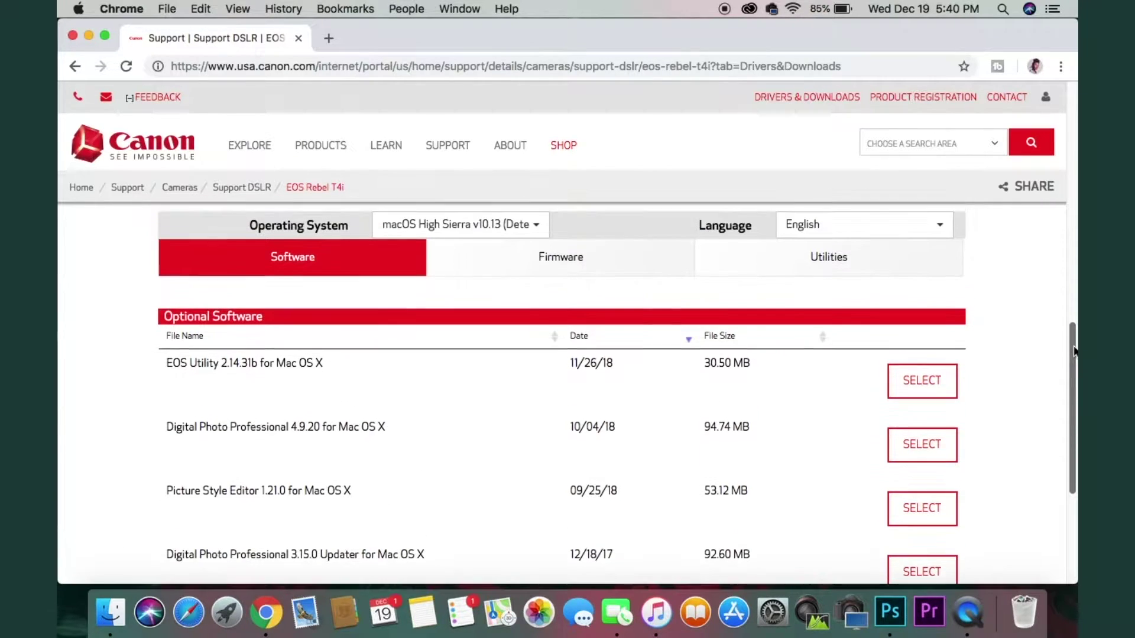
Step: Keep macOS High Sierra v10.13 as the operating system and scroll to Optional Software
click(534, 226)
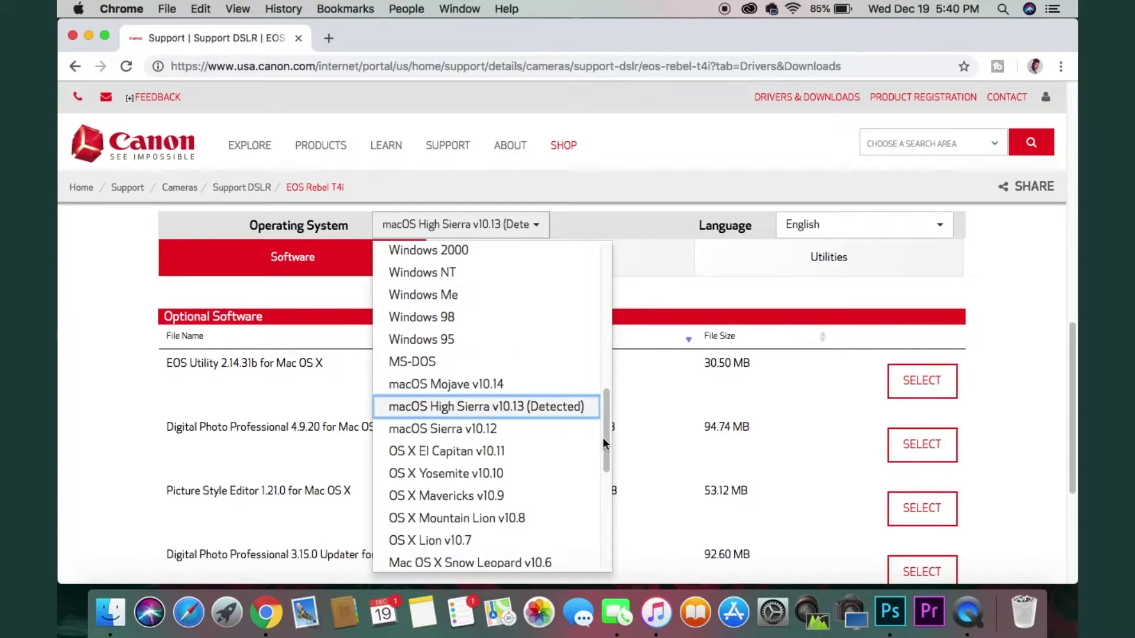
click(559, 413)
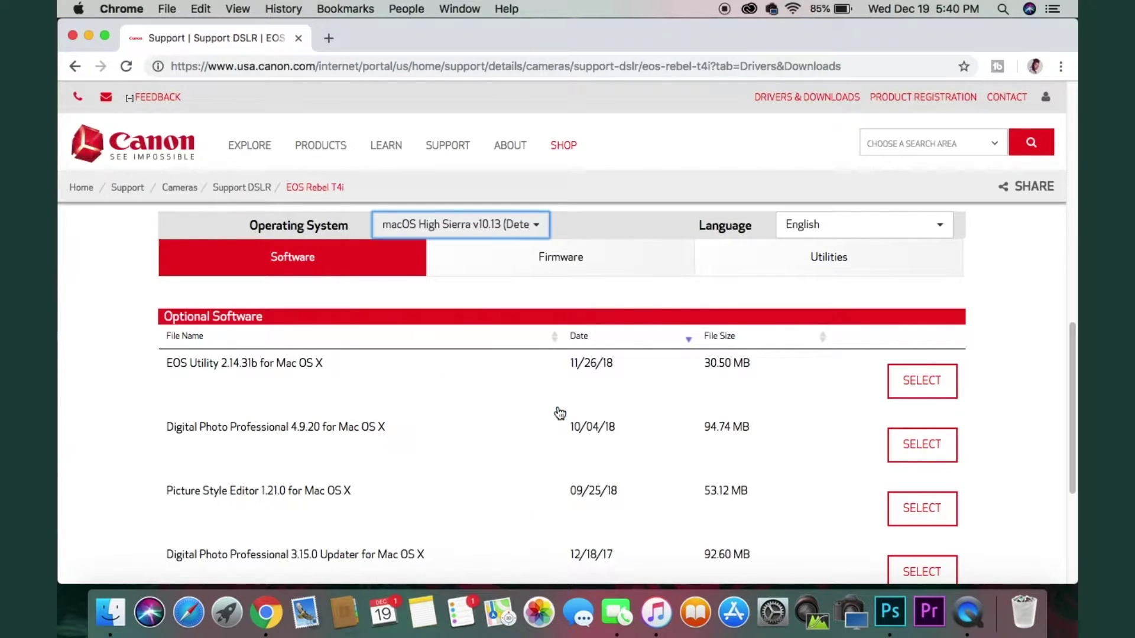
scroll(975, 307, down, 3)
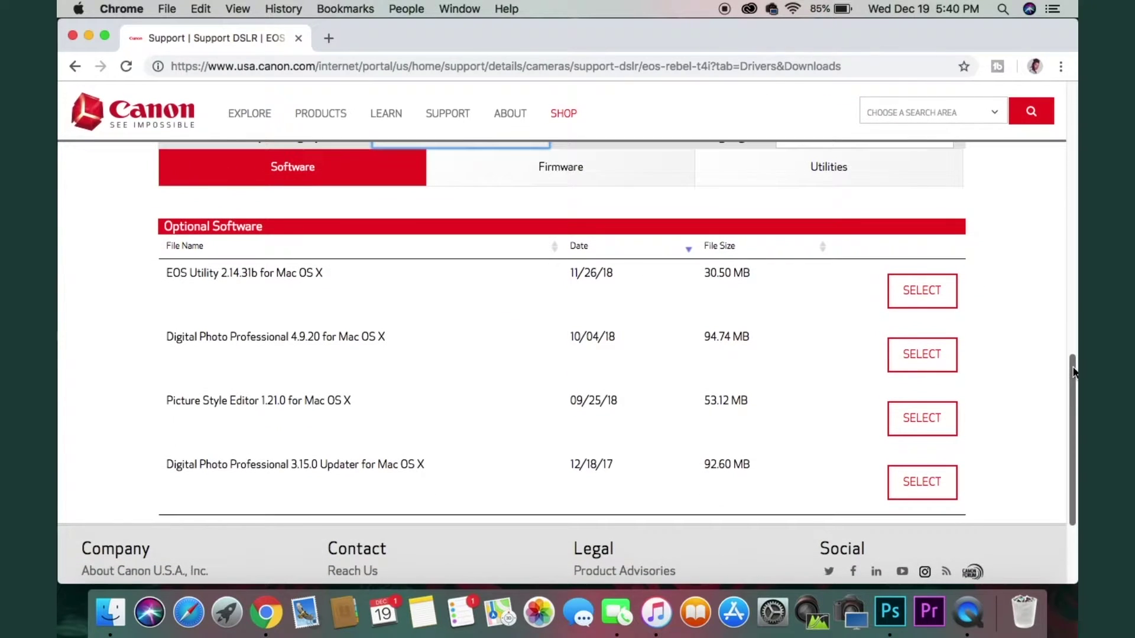
Step: Download the EOS Utility 2.14.31b Mac installer and dismiss its instructions popup
click(921, 292)
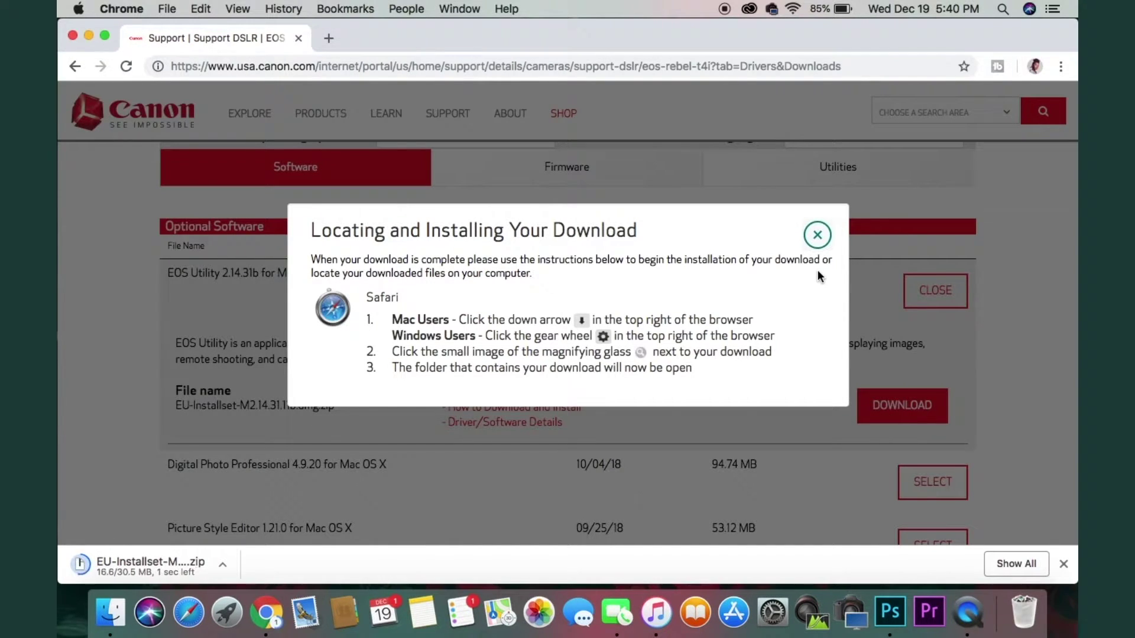
click(818, 236)
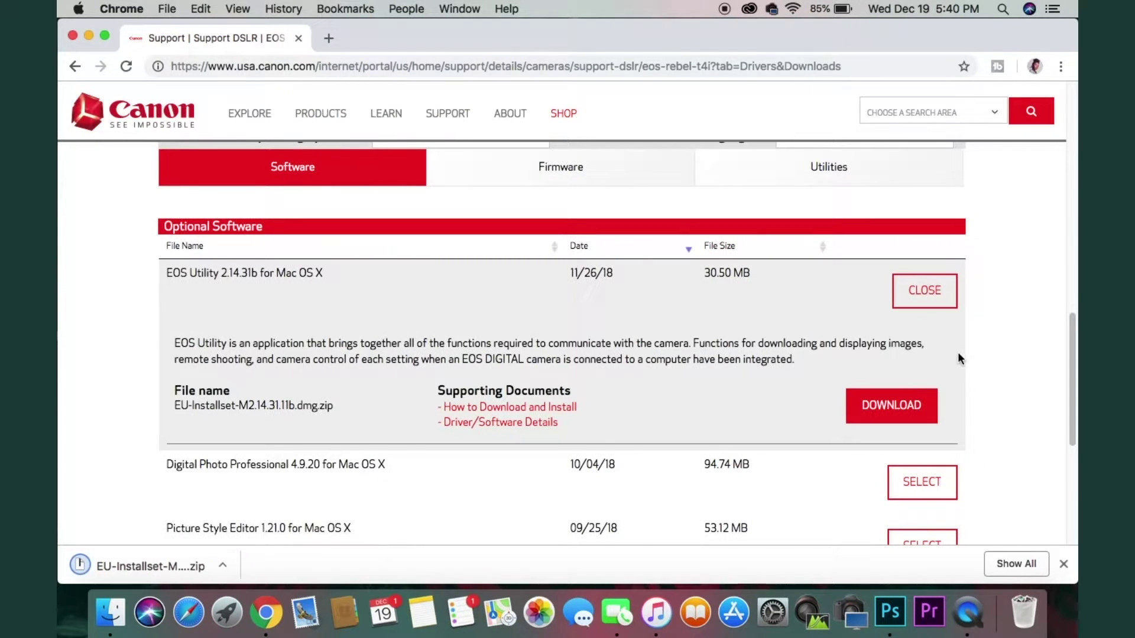
scroll(958, 353, down, 5)
Step: Download the Digital Photo Professional 3.15.0 Updater, then minimize Chrome to the desktop
click(933, 463)
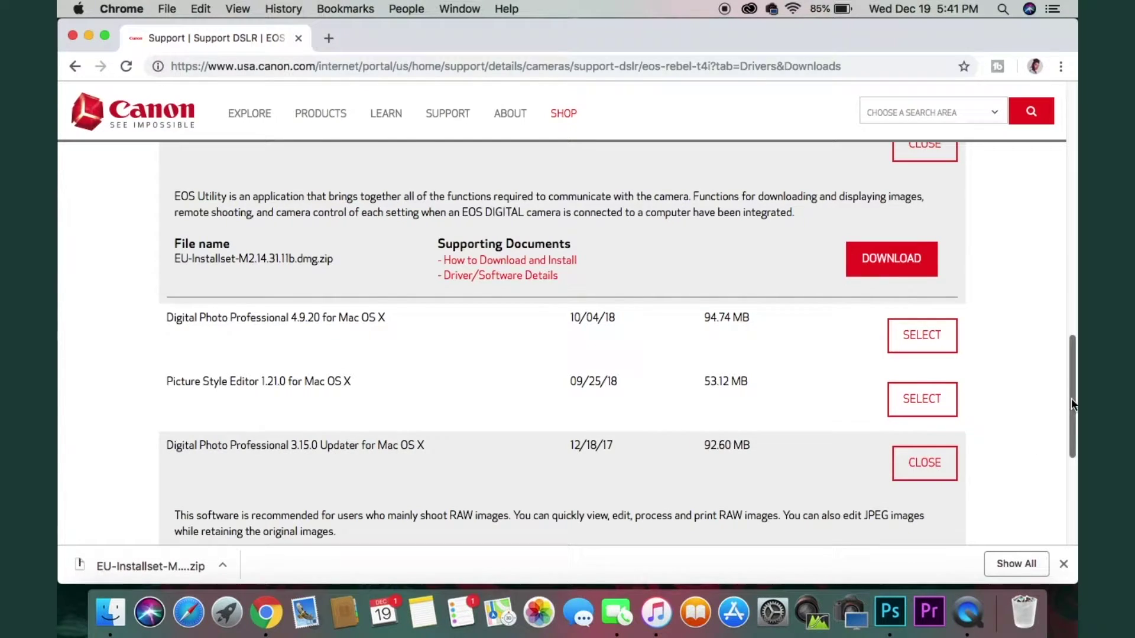
drag(1071, 404, 1072, 445)
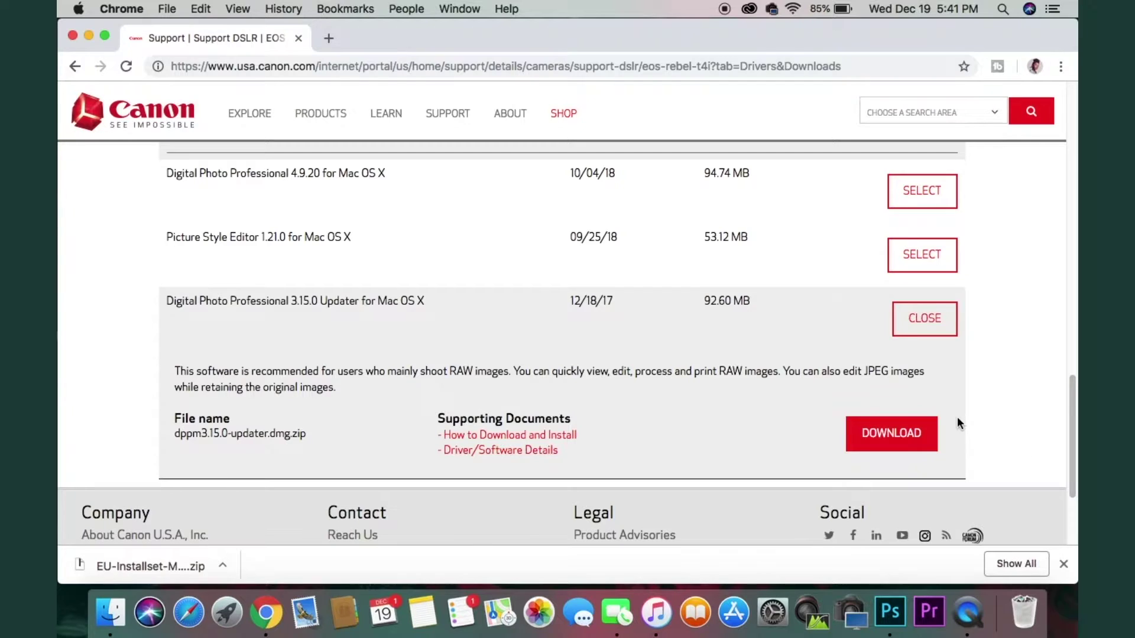
click(903, 436)
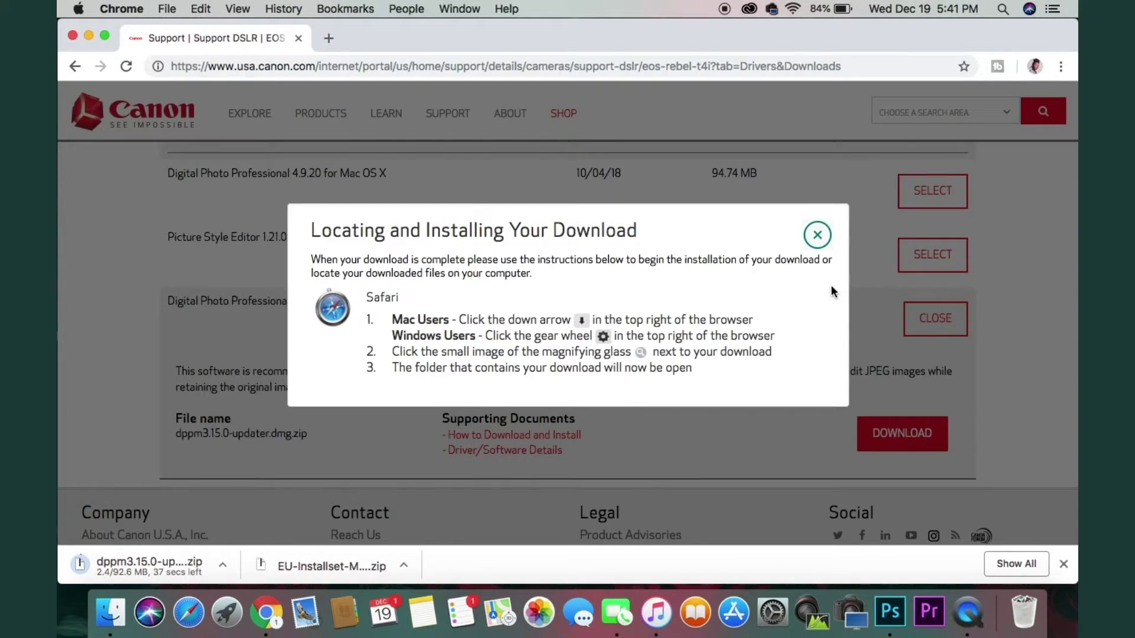
click(818, 236)
key(super+m)
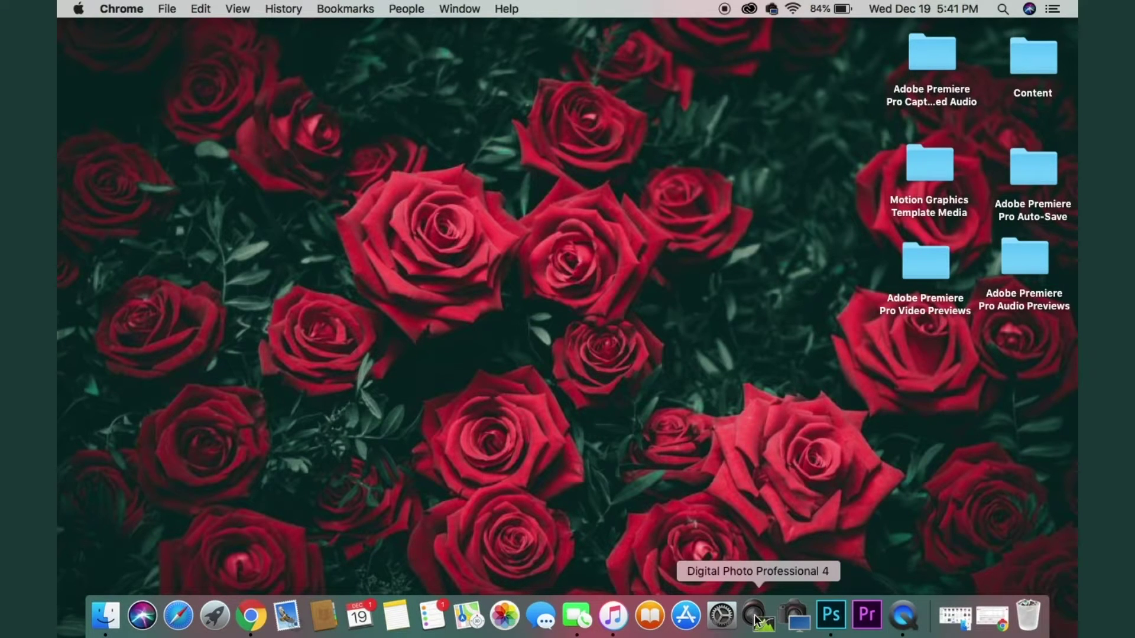
Step: Launch EOS Utility from the Dock to bring up its EOS REBEL T4i main window
click(793, 629)
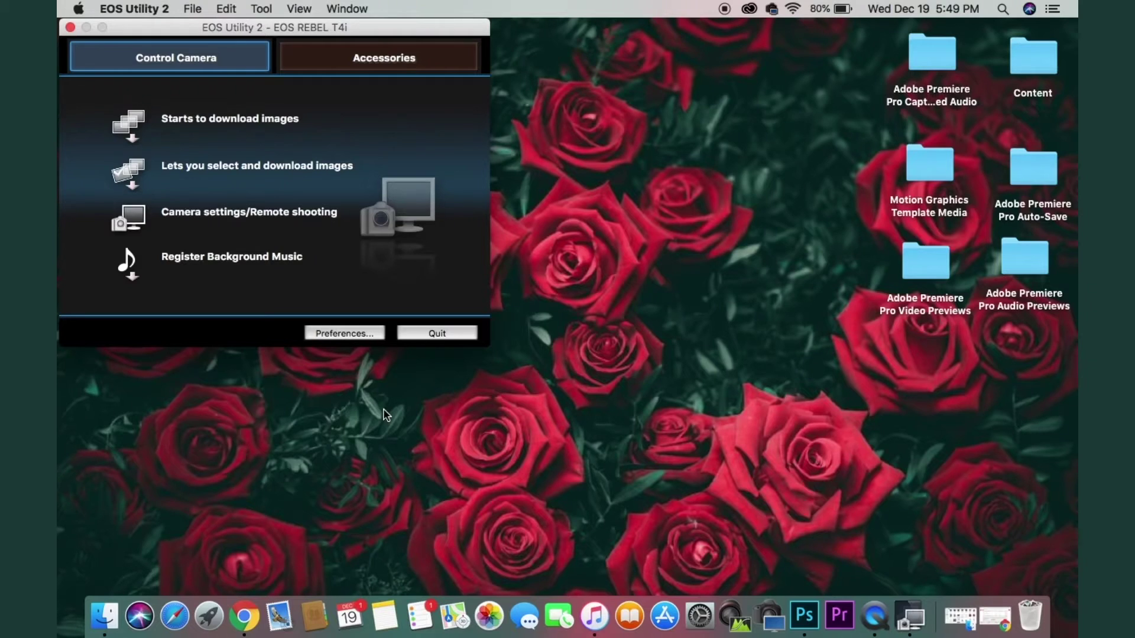
Step: Open Remote Live View via Camera settings/Remote shooting and start recording the T4i's feed
click(241, 219)
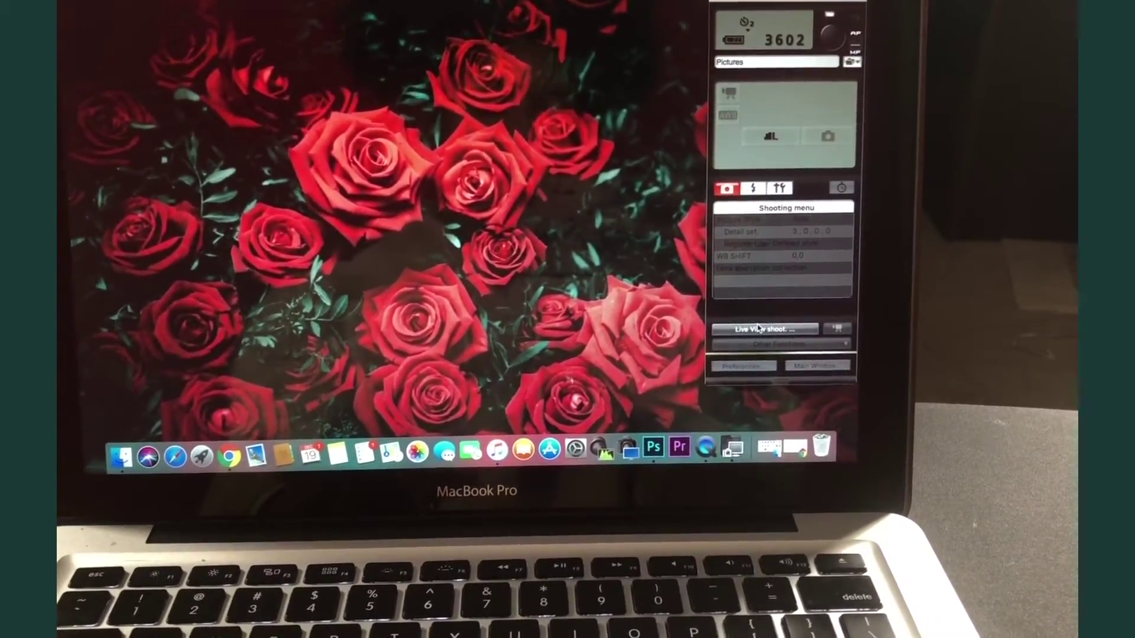
click(758, 328)
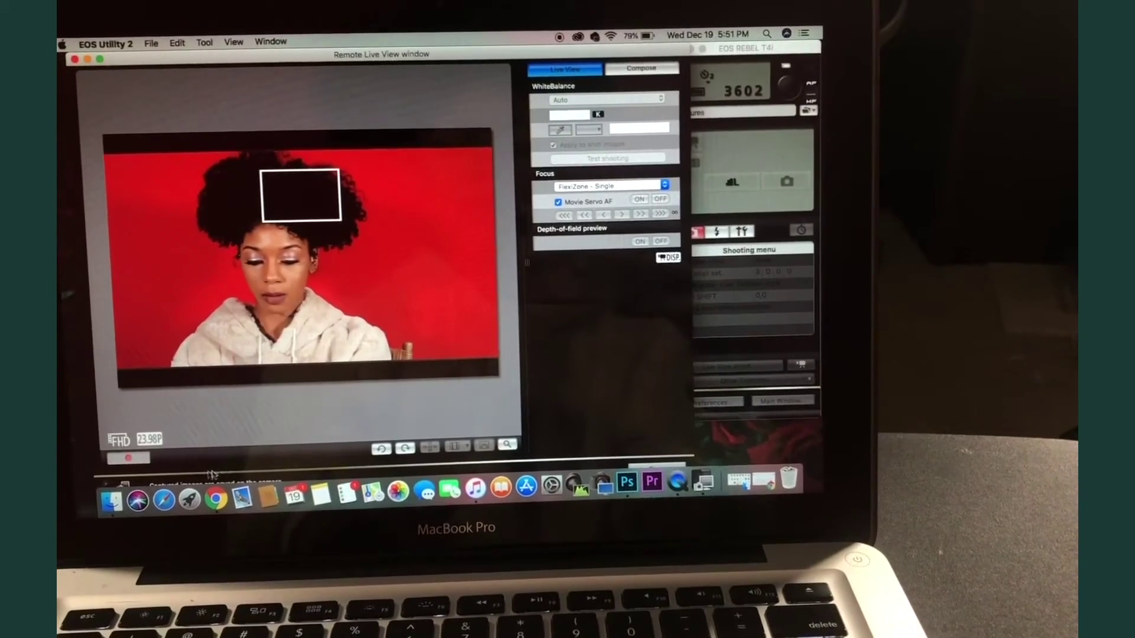
click(153, 452)
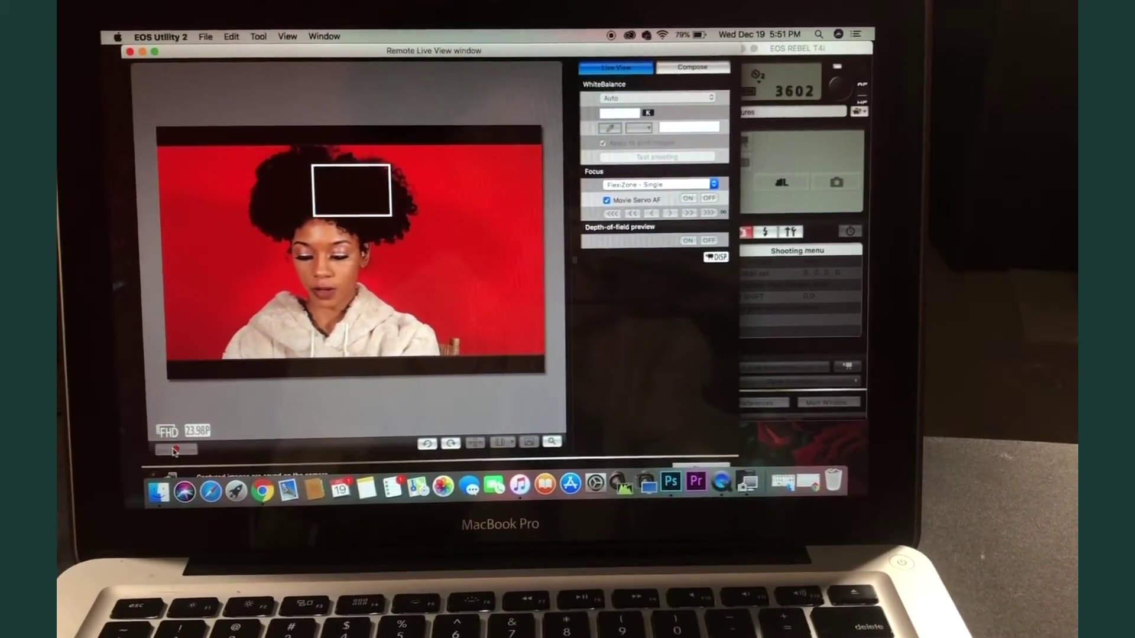